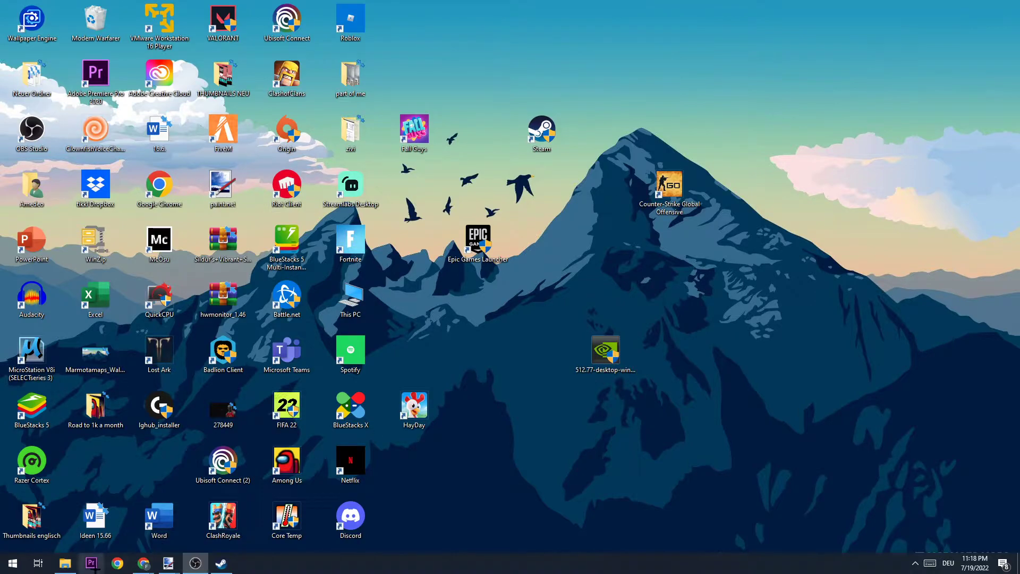
Open This PC's Properties from File Explorer to show Windows 10 Home and 16 GB RAM
{"action": "left_click", "coordinate": [66, 563]}
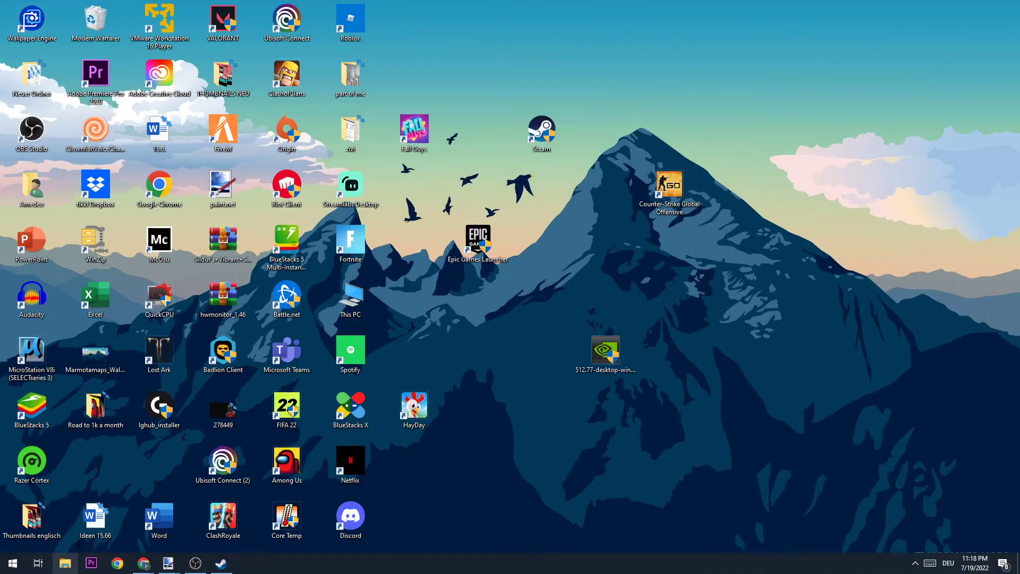
{"action": "scroll", "coordinate": [280, 338], "scroll_direction": "down", "scroll_amount": 8}
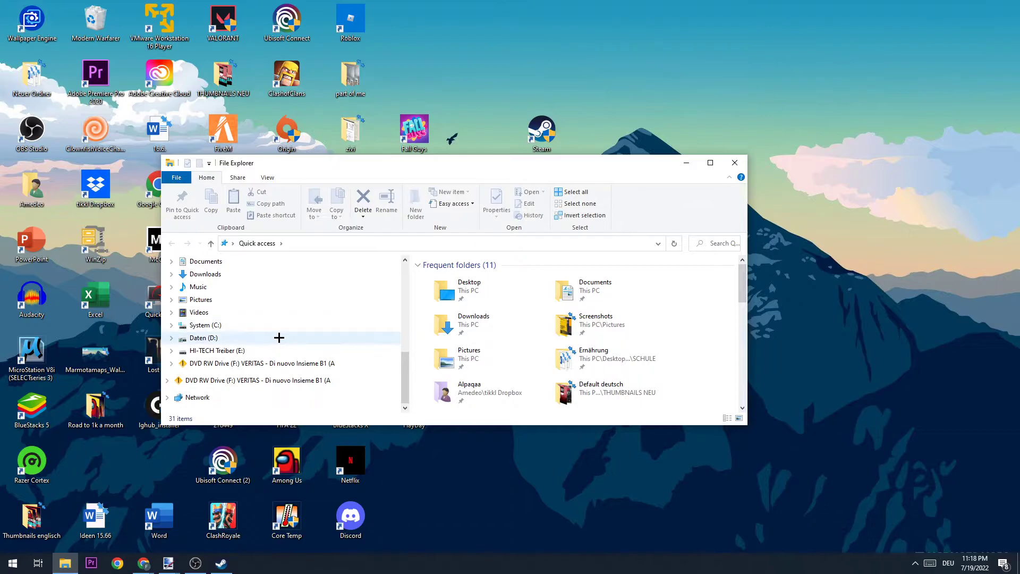
{"action": "scroll", "coordinate": [277, 337], "scroll_direction": "up", "scroll_amount": 5}
{"action": "left_click", "coordinate": [244, 315]}
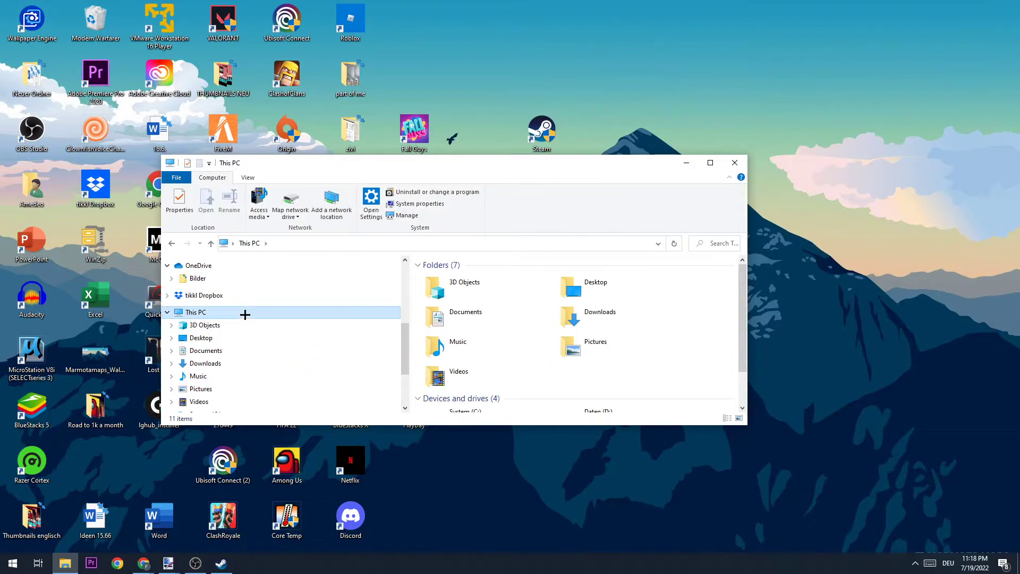
{"action": "right_click", "coordinate": [244, 316]}
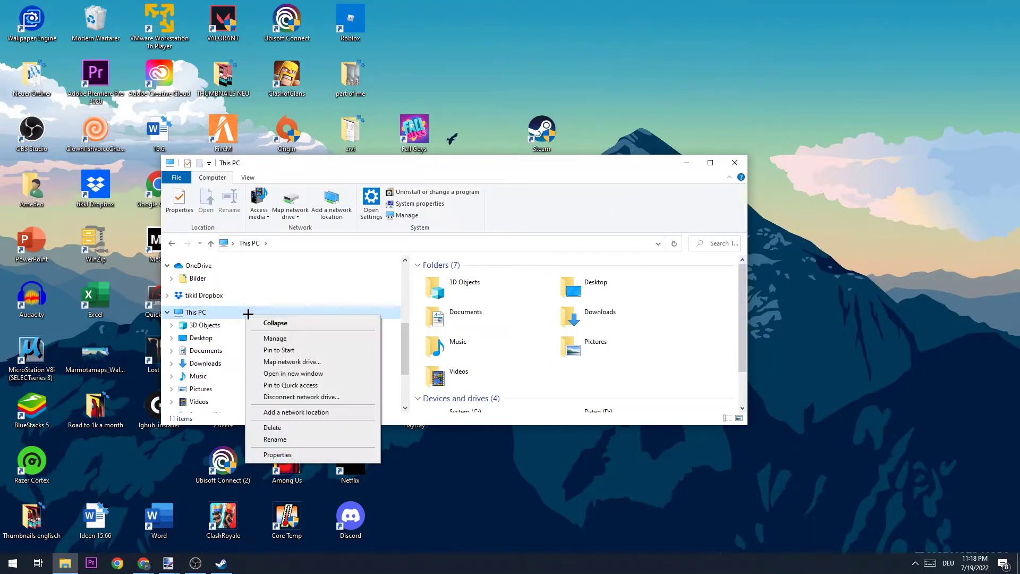
{"action": "left_click", "coordinate": [276, 455]}
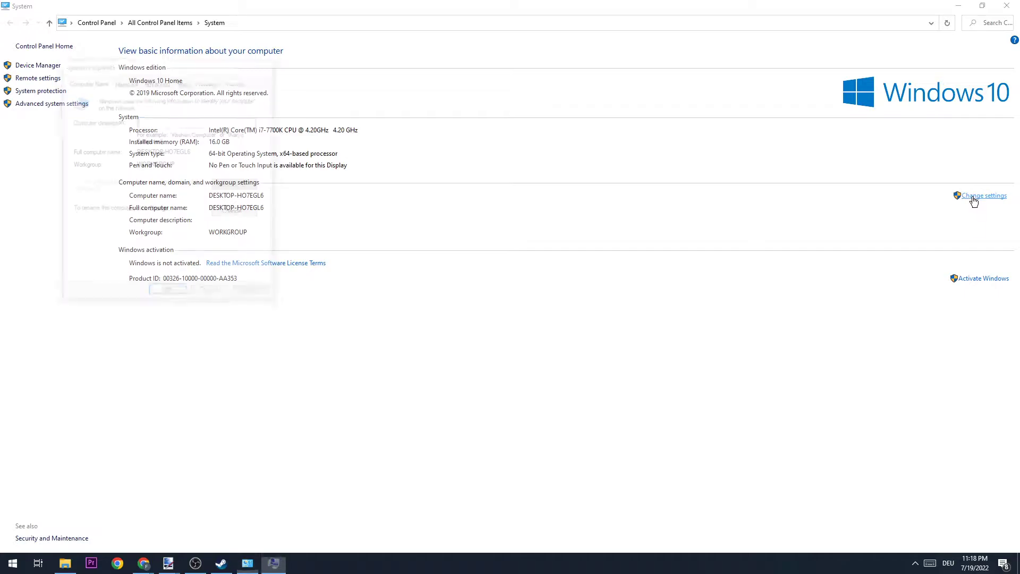
Review the Performance Options under the Advanced tab, then close all the system windows
{"action": "left_click_drag", "start_coordinate": [420, 67], "coordinate": [437, 65]}
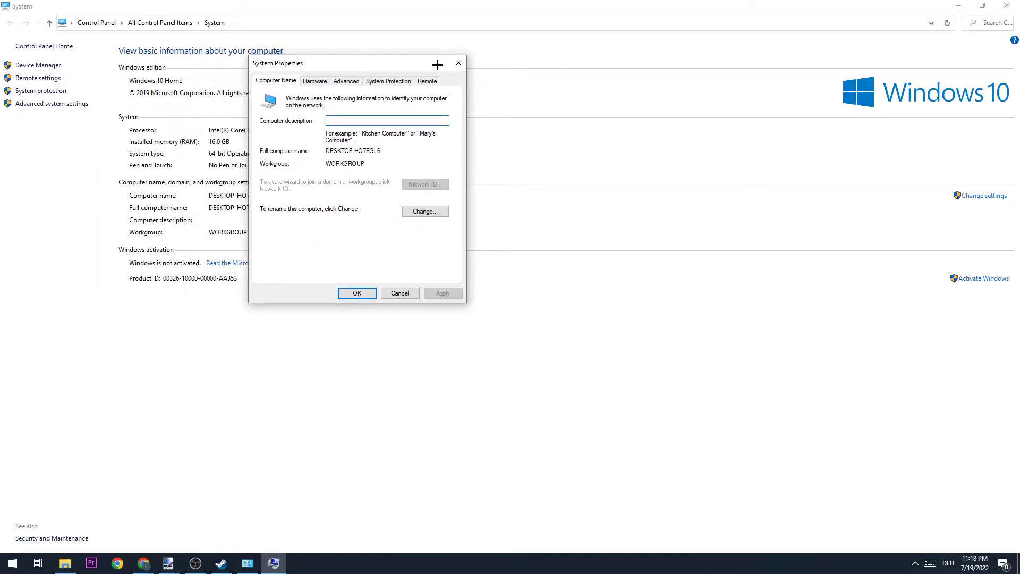
{"action": "left_click", "coordinate": [344, 82]}
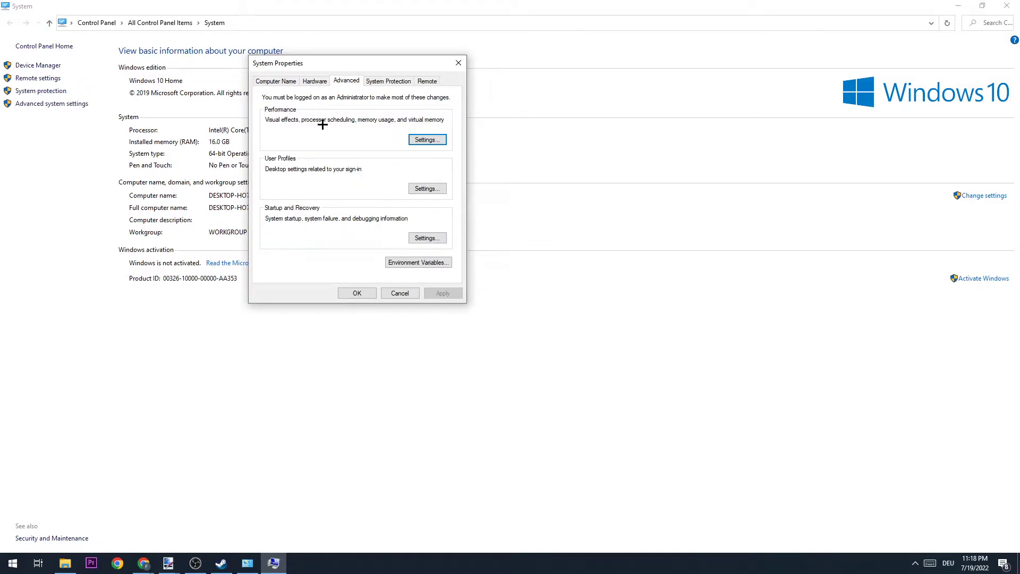
{"action": "left_click", "coordinate": [425, 140]}
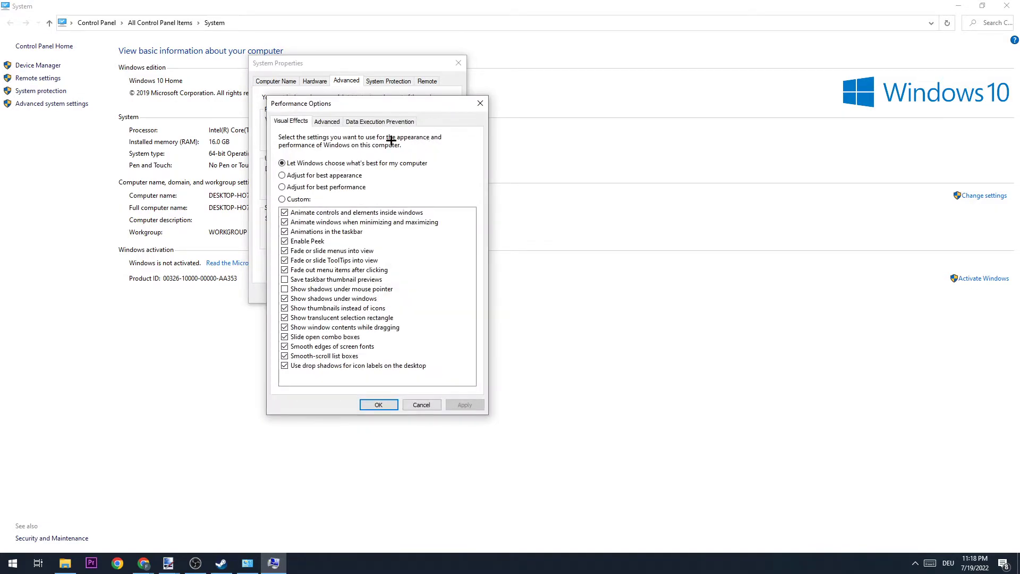
{"action": "left_click", "coordinate": [480, 103]}
{"action": "left_click", "coordinate": [459, 62]}
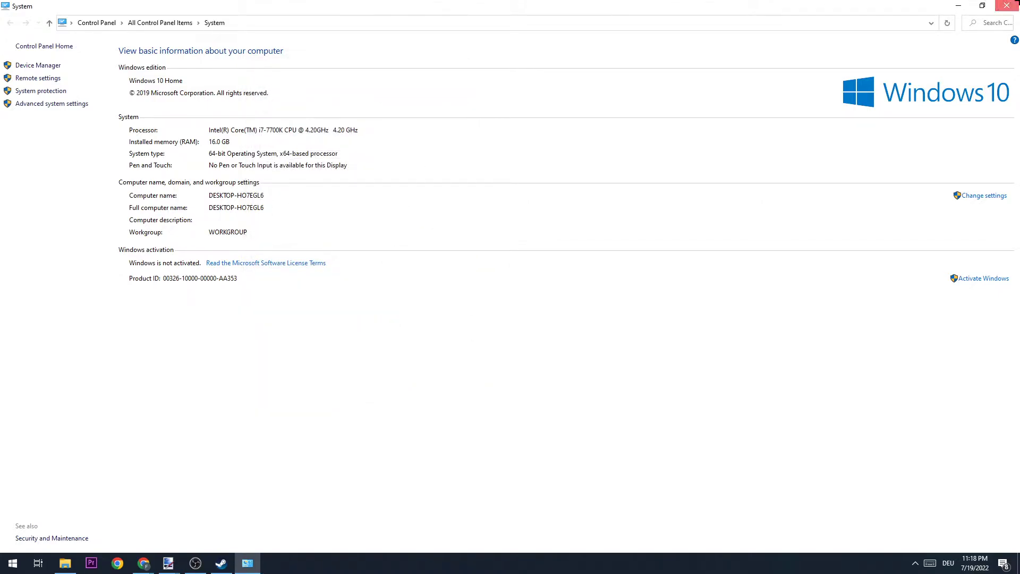
{"action": "left_click", "coordinate": [1007, 6]}
Close This PC and scroll the Settings Display page with 100% scaling and 1920 × 1080 resolution
{"action": "left_click", "coordinate": [747, 163]}
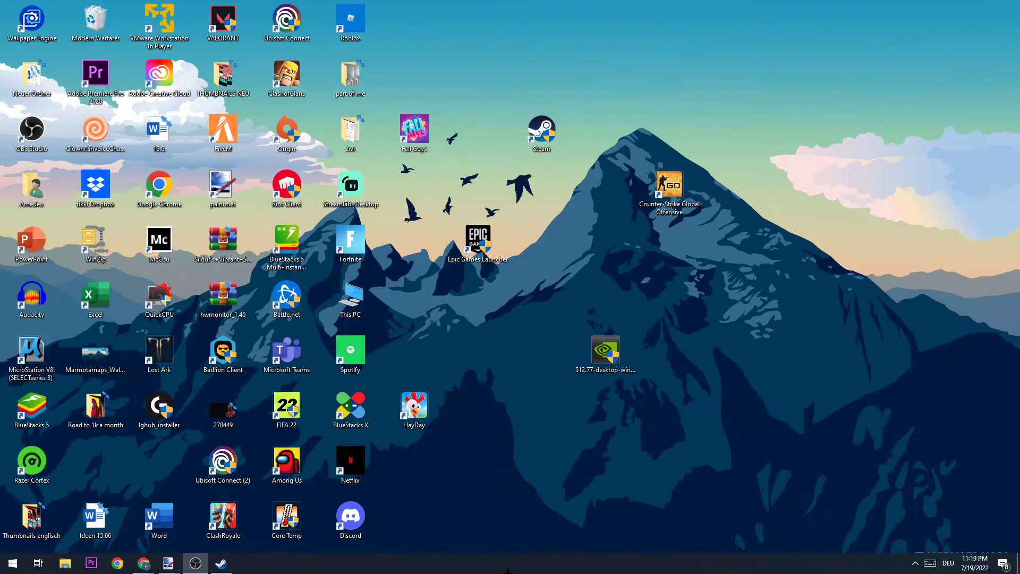
{"action": "left_click", "coordinate": [13, 563]}
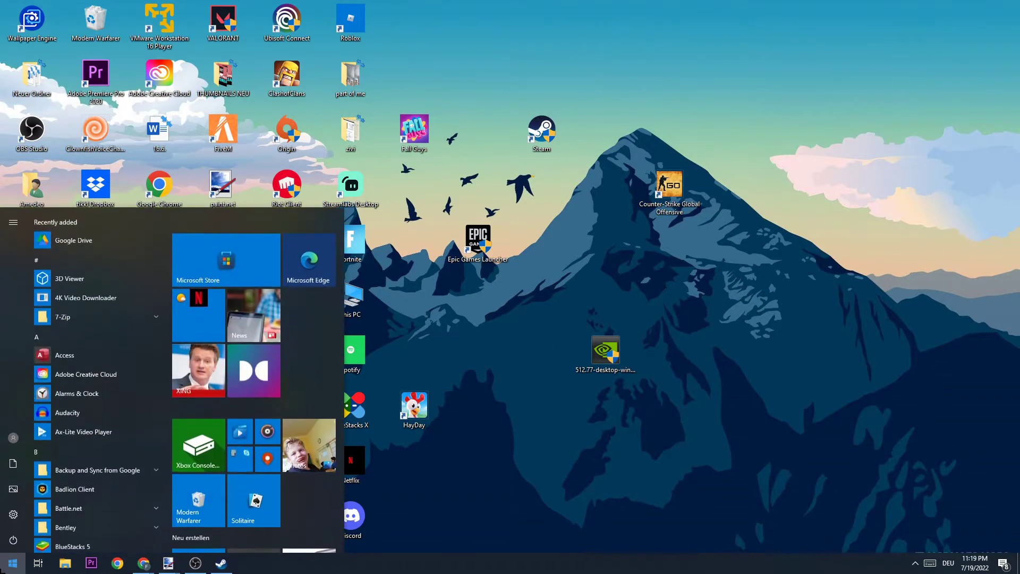
{"action": "left_click", "coordinate": [5, 514]}
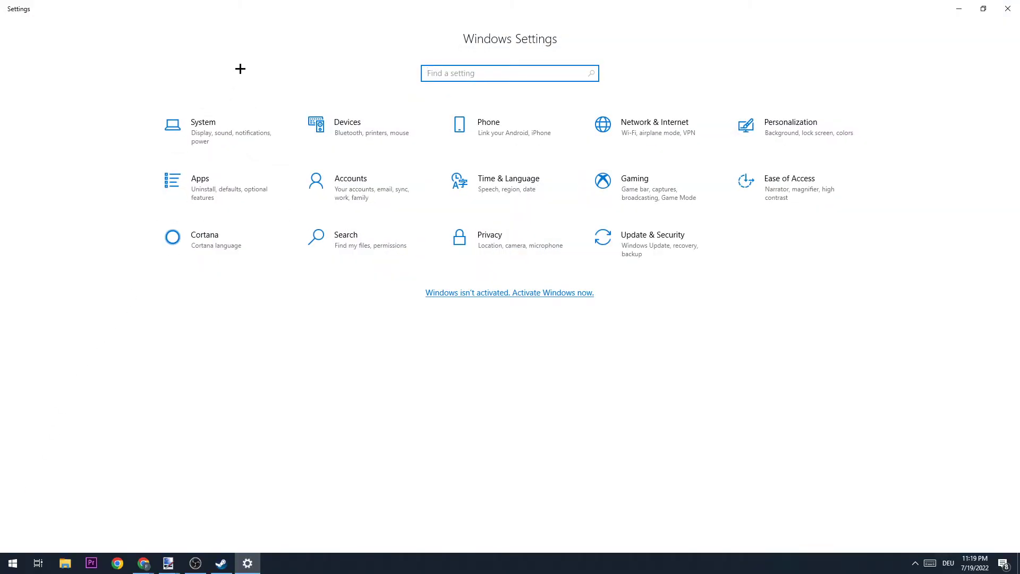
{"action": "left_click", "coordinate": [203, 129]}
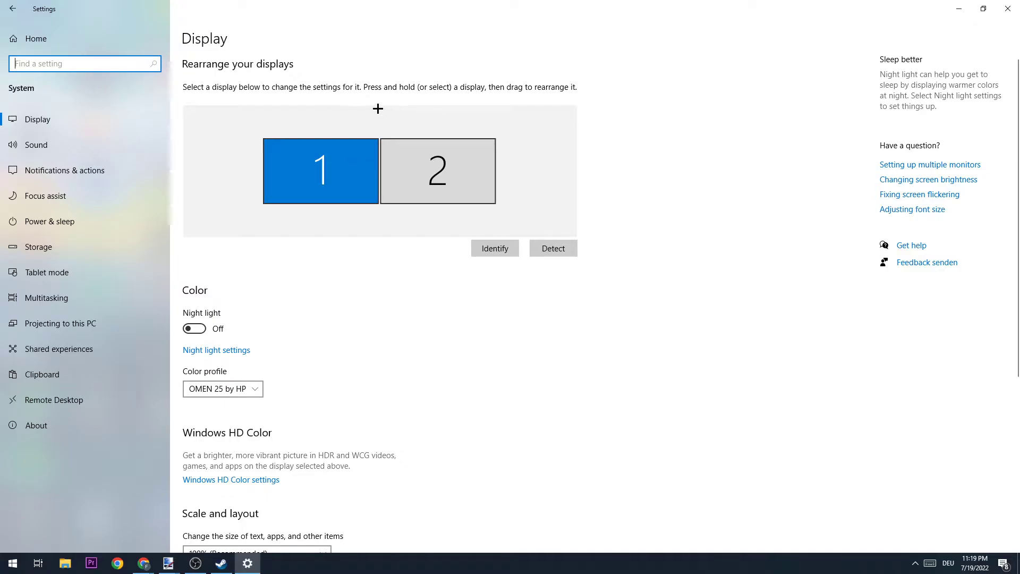
{"action": "scroll", "coordinate": [331, 109], "scroll_direction": "down", "scroll_amount": 5}
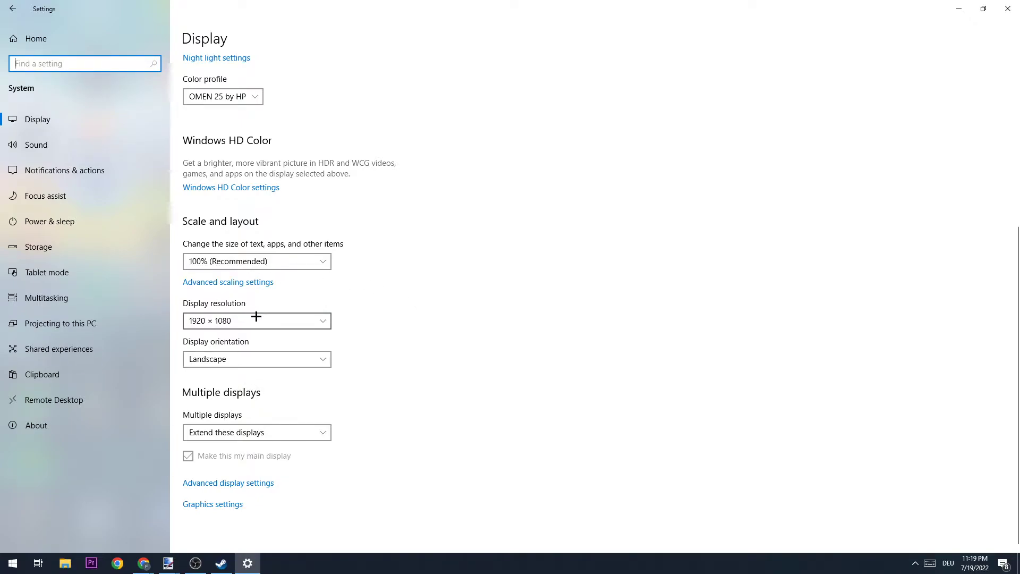
Go via Notifications & actions to Power & sleep (screen off 10 min, sleep 30 min)
{"action": "left_click", "coordinate": [71, 165]}
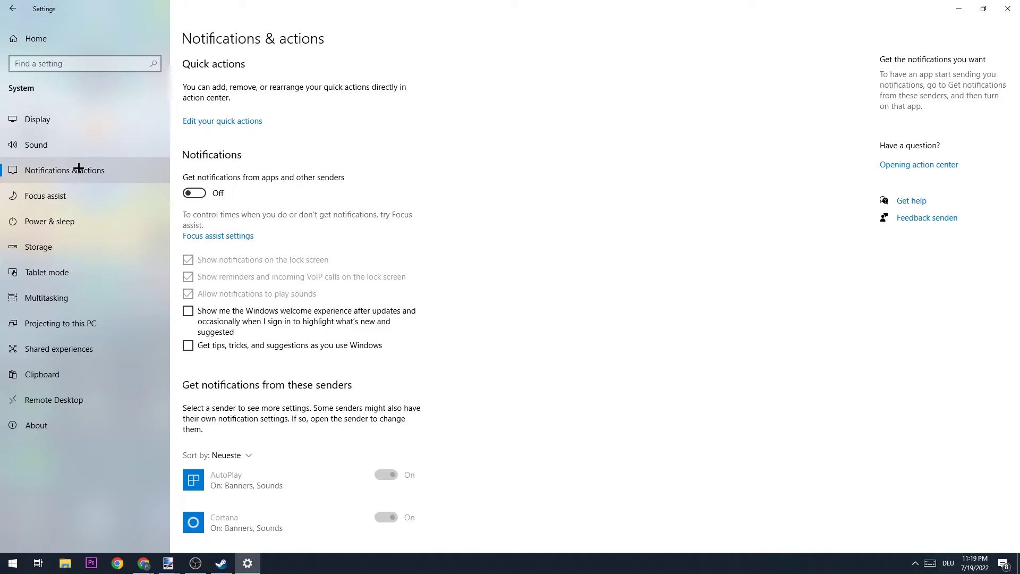
{"action": "left_click", "coordinate": [62, 221]}
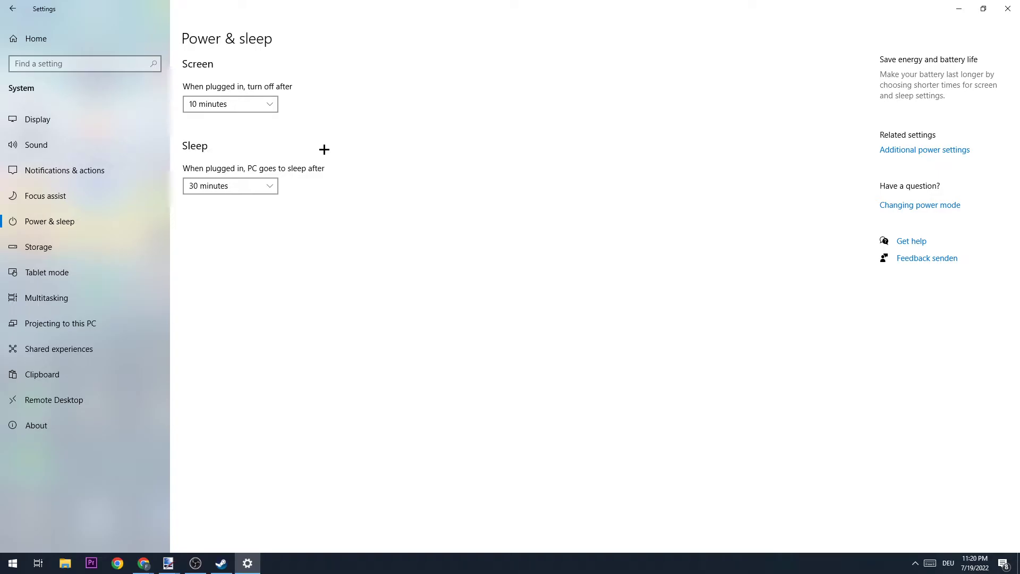
Check the additional power plan options, close that window, and switch to the Storage page
{"action": "left_click", "coordinate": [917, 159]}
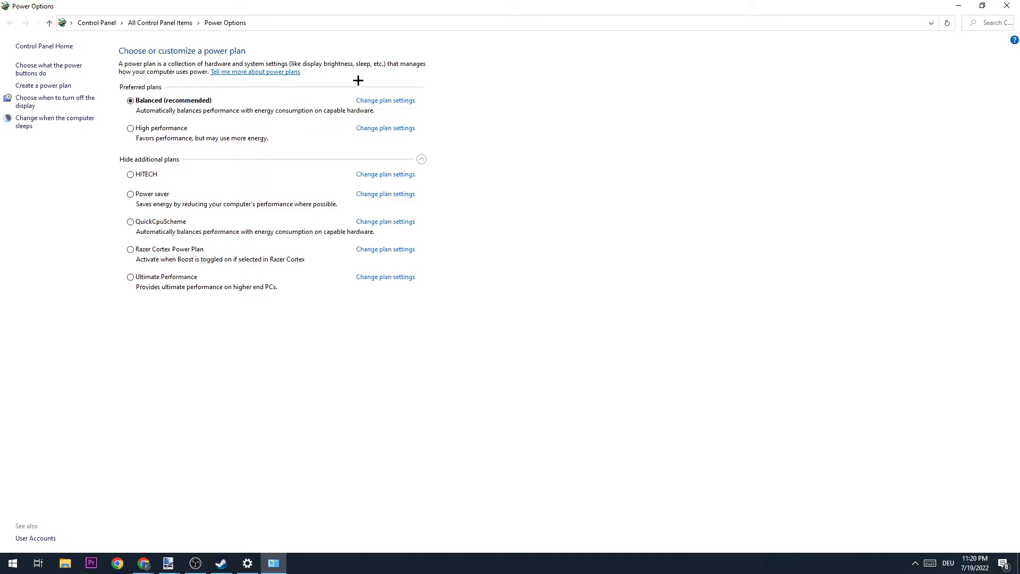
{"action": "left_click", "coordinate": [1007, 6]}
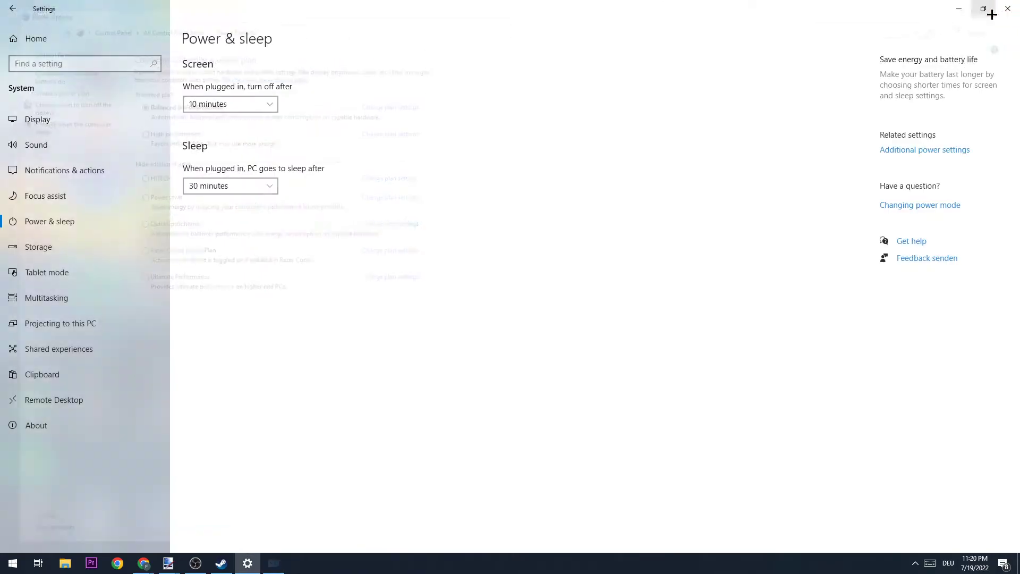
{"action": "left_click", "coordinate": [83, 234]}
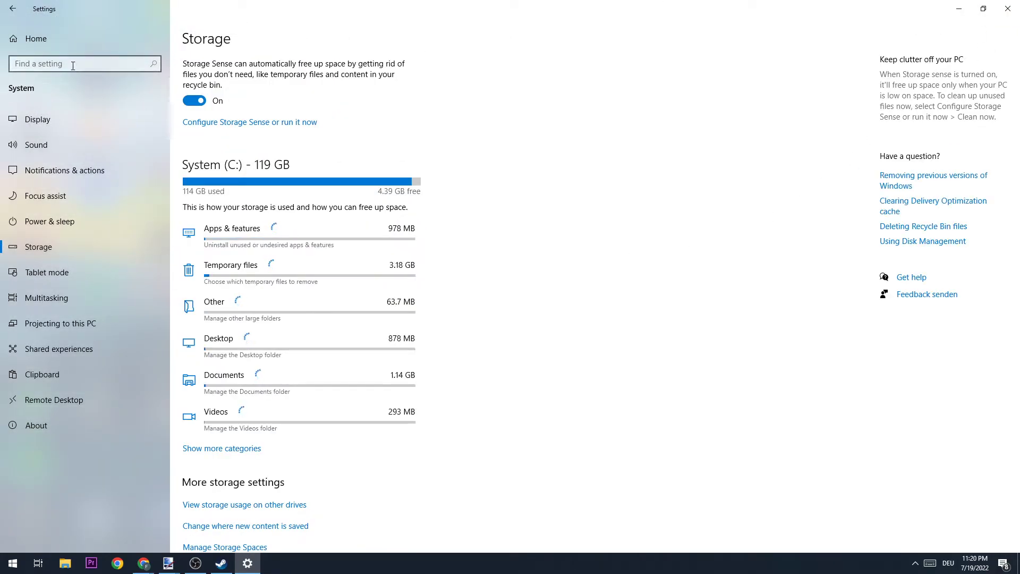
Review the Storage Sense options, leaving them on, and go back to the Settings home
{"action": "left_click", "coordinate": [283, 123]}
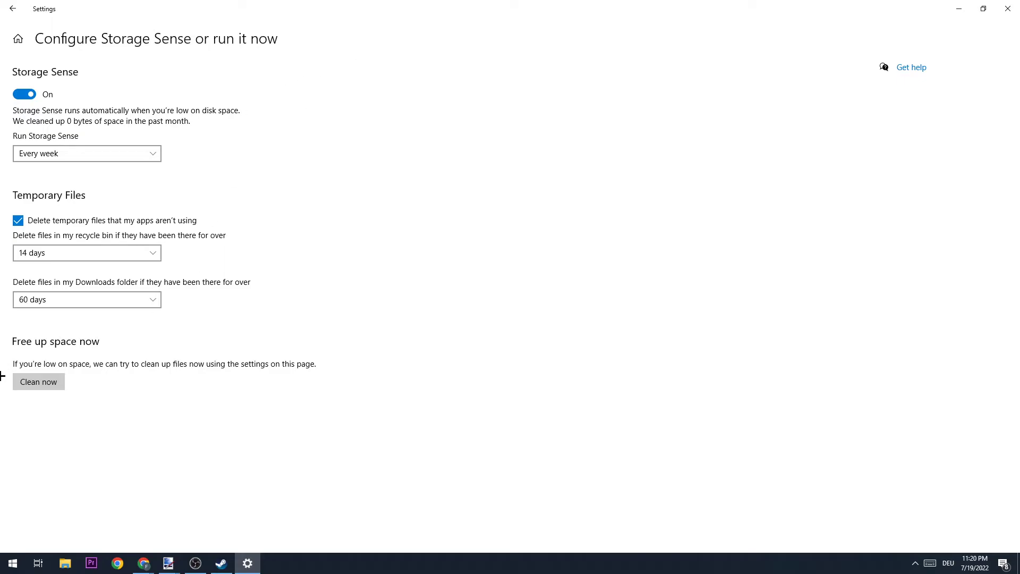
{"action": "left_click", "coordinate": [16, 3]}
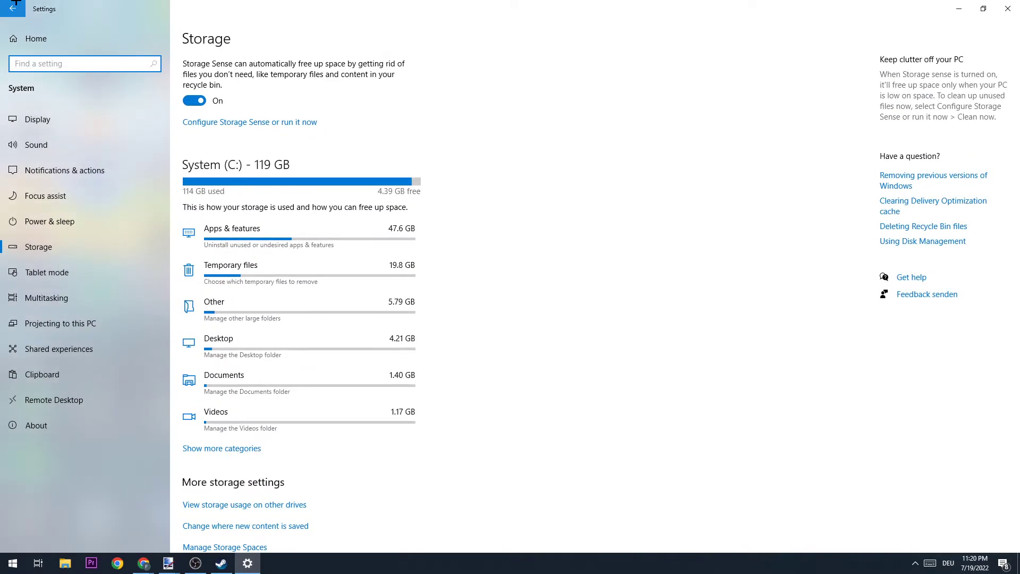
{"action": "left_click", "coordinate": [16, 4]}
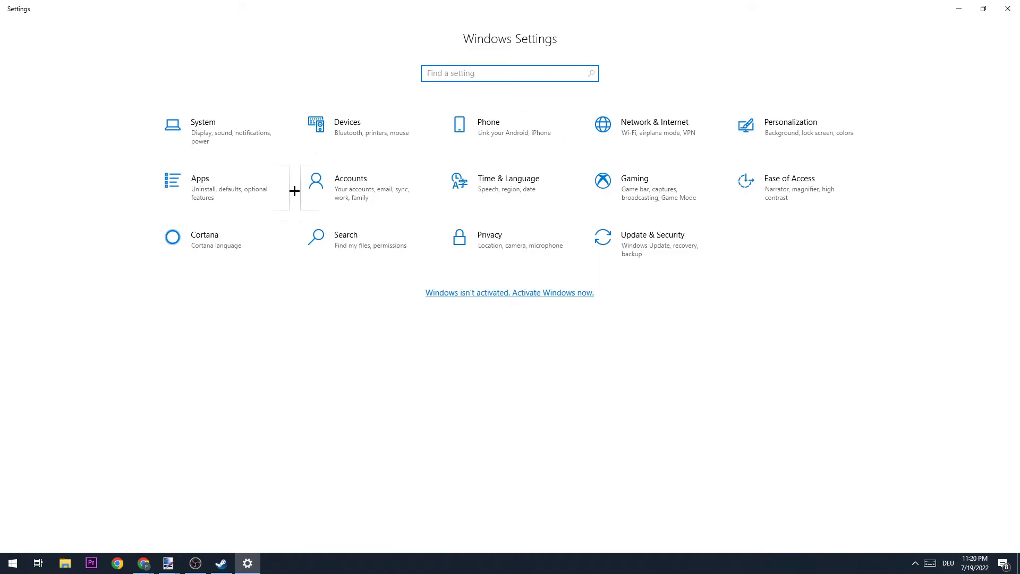
Confirm Game bar is off and view Captures with background recording off at 30 fps
{"action": "left_click", "coordinate": [640, 183]}
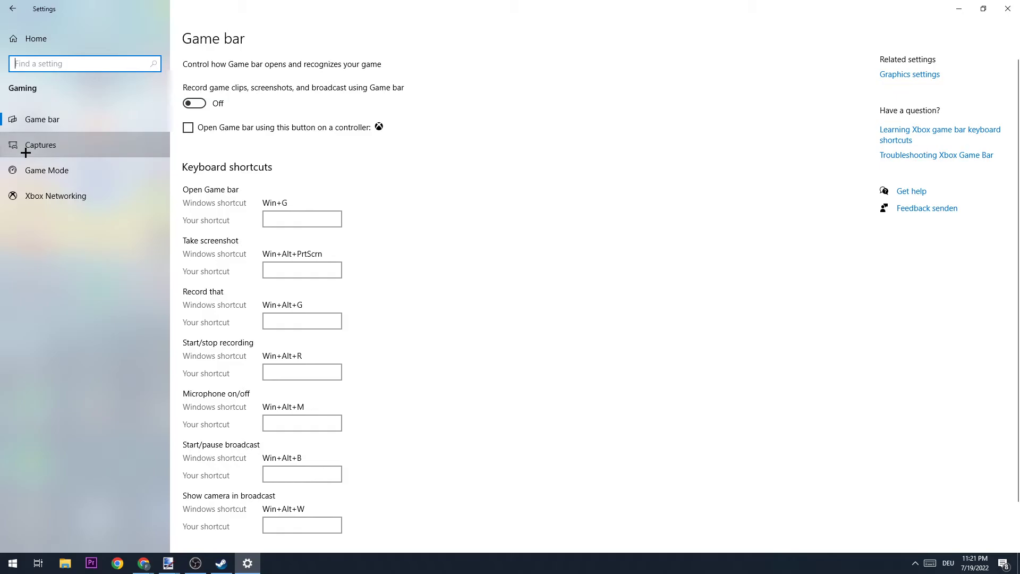
{"action": "left_click", "coordinate": [46, 154]}
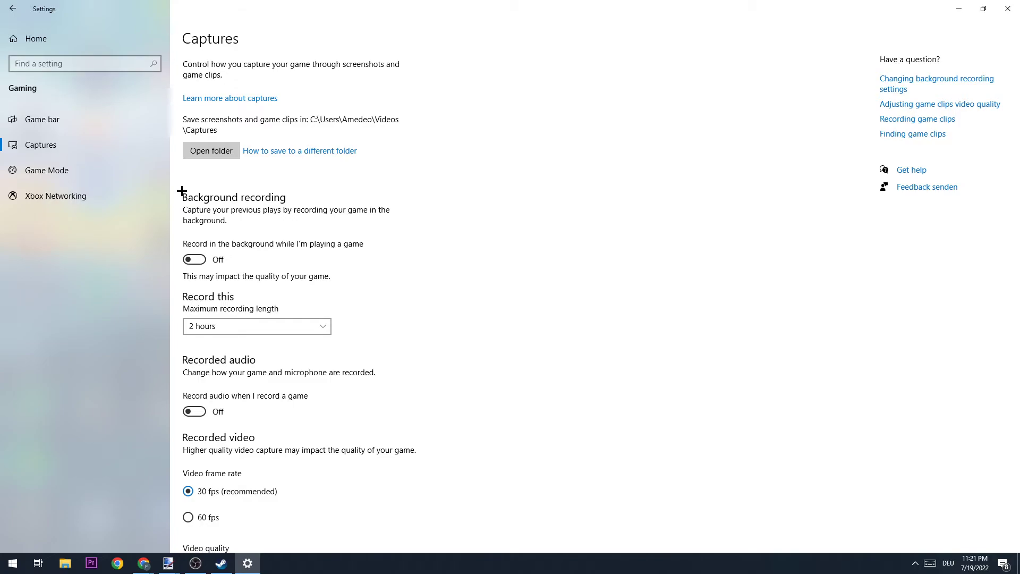
Confirm Game Mode is On, then return to the Settings home page
{"action": "left_click", "coordinate": [103, 171]}
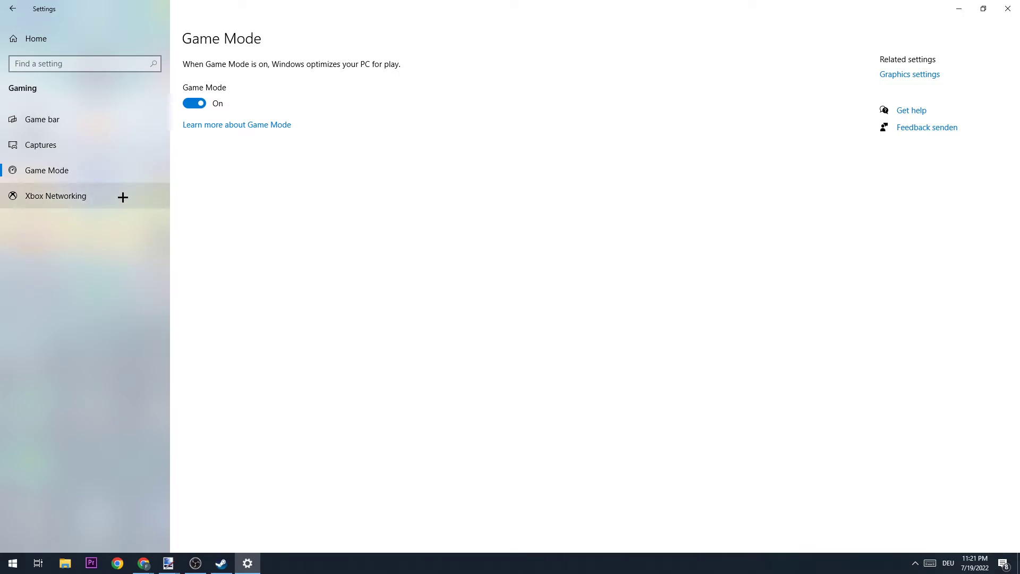
{"action": "left_click", "coordinate": [12, 8]}
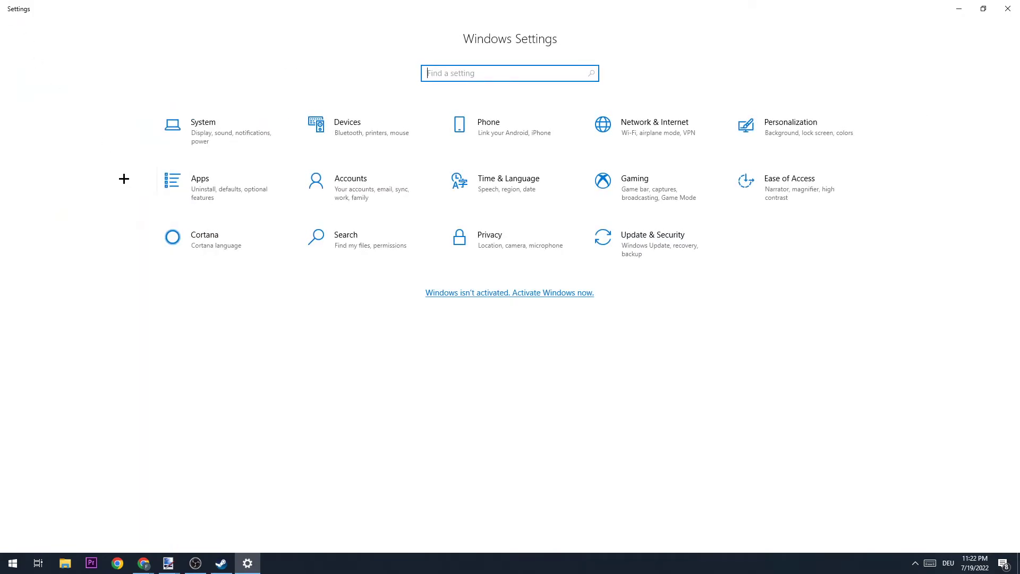
Check the Windows Update status under Update & Security, then close Settings
{"action": "left_click", "coordinate": [658, 248]}
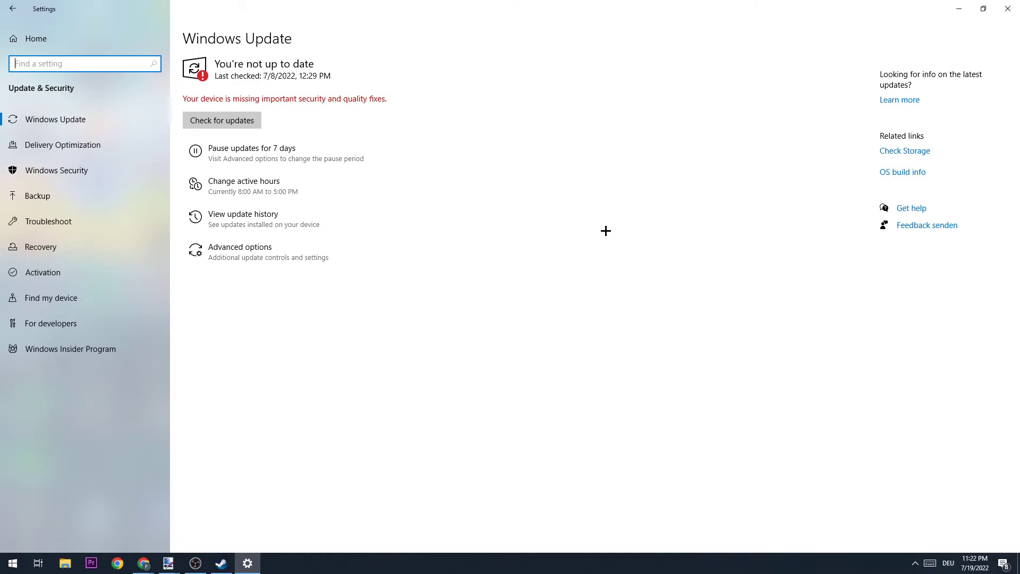
{"action": "left_click", "coordinate": [1008, 8]}
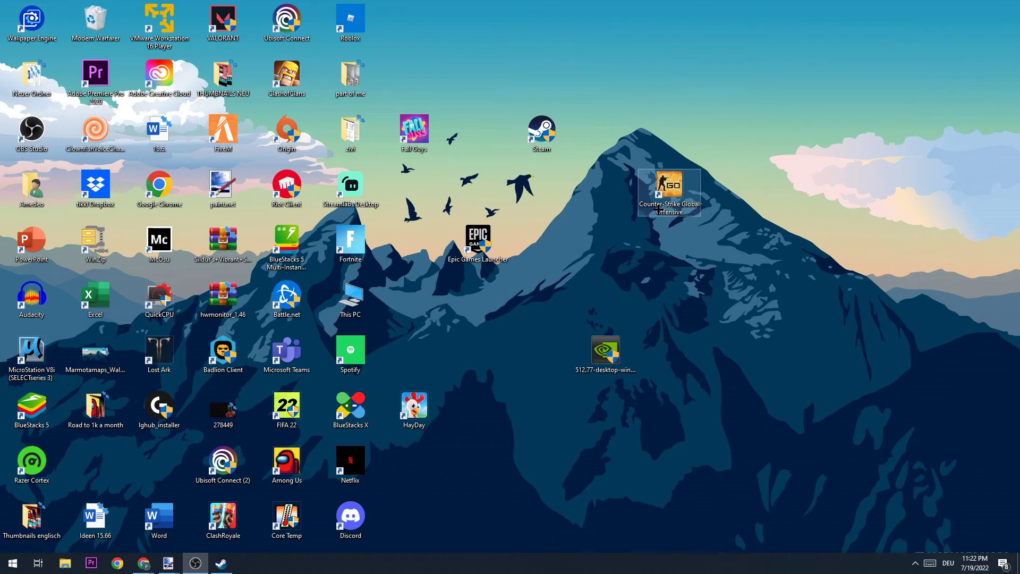
Launch Task Manager from the taskbar menu and maximize its detailed process list
{"action": "right_click", "coordinate": [482, 555]}
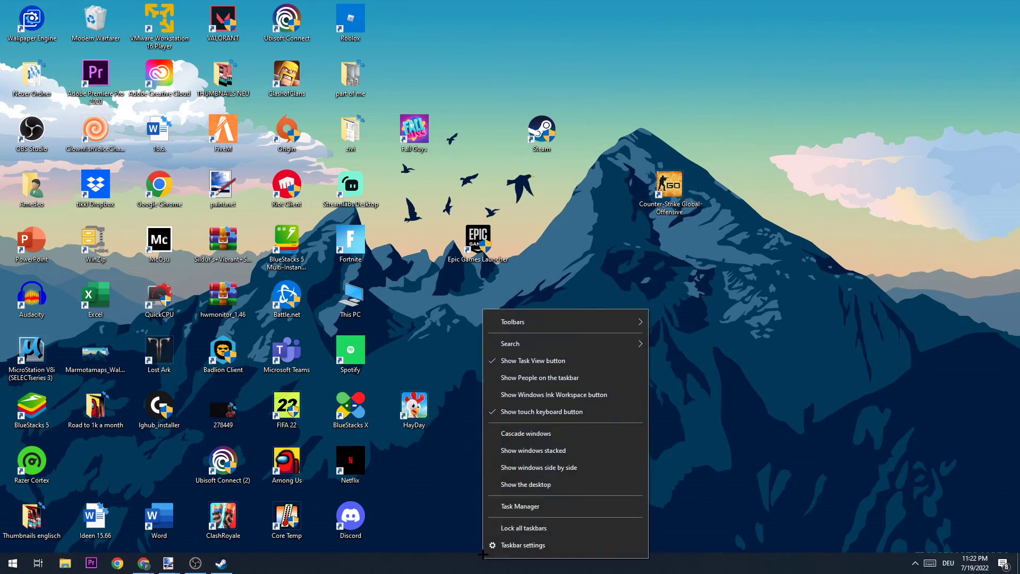
{"action": "left_click", "coordinate": [525, 508]}
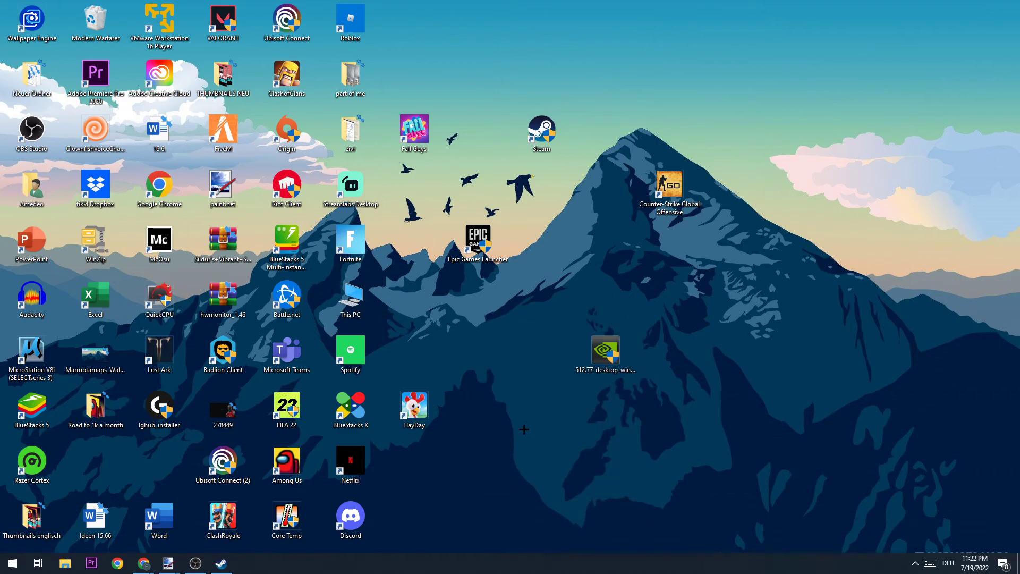
{"action": "left_click", "coordinate": [501, 48]}
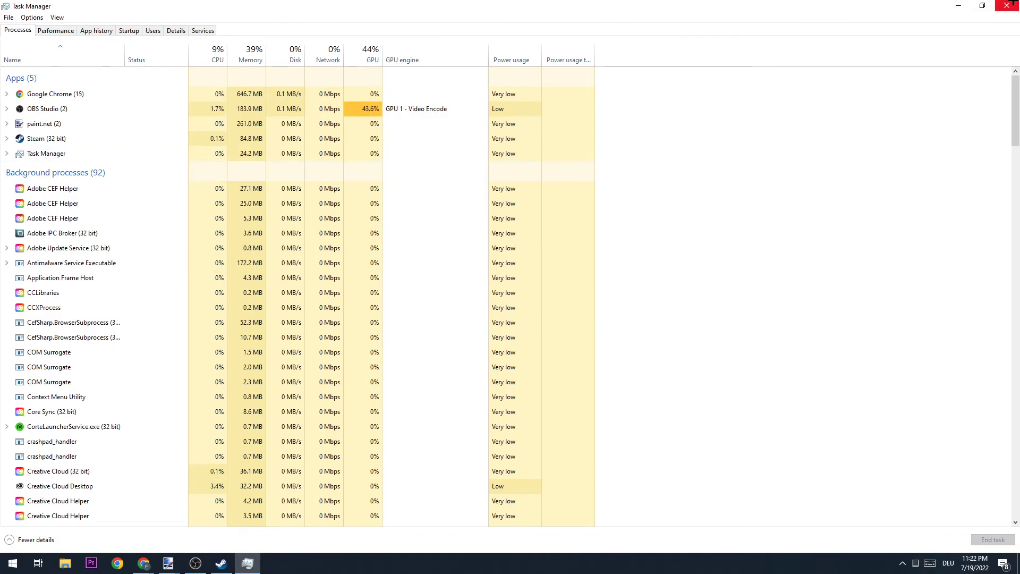
Close the Task Manager window so the desktop and its program shortcuts are visible
{"action": "left_click", "coordinate": [1007, 5]}
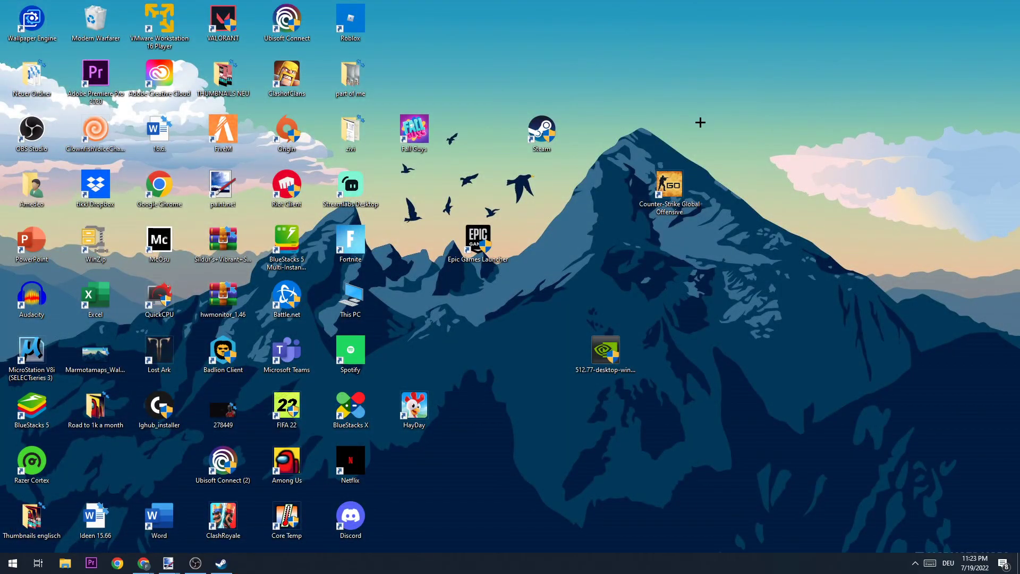